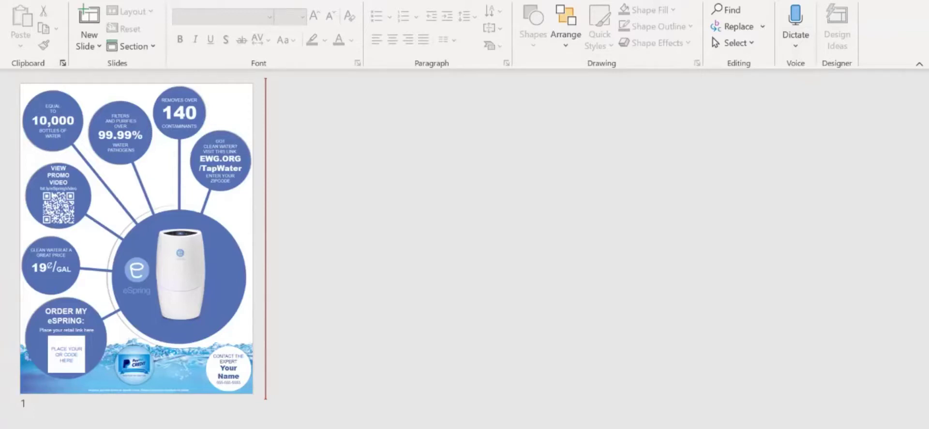
- Widen the slide thumbnail pane so the eSpring flyer preview shows larger
{"action": "left_click_drag", "start_coordinate": [266, 242], "coordinate": [381, 242]}
{"action": "scroll", "coordinate": [194, 242], "scroll_direction": "down", "scroll_amount": 3}
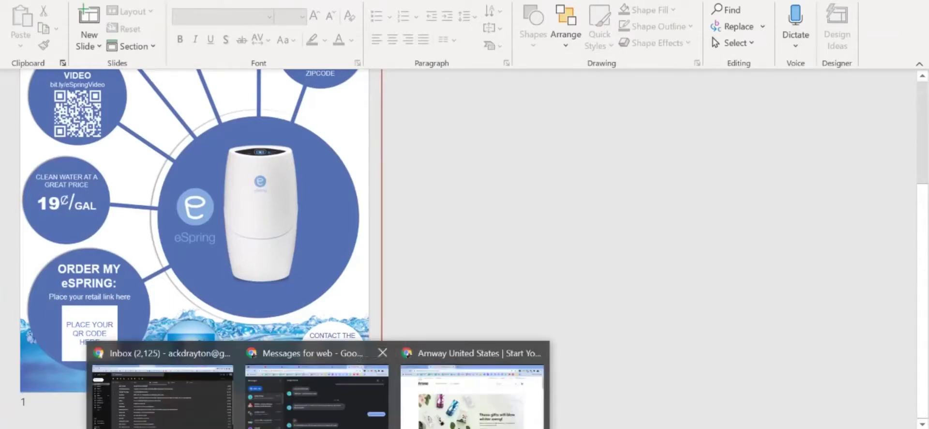
- Search the Amway shop for 'espring'
{"action": "left_click", "coordinate": [472, 387]}
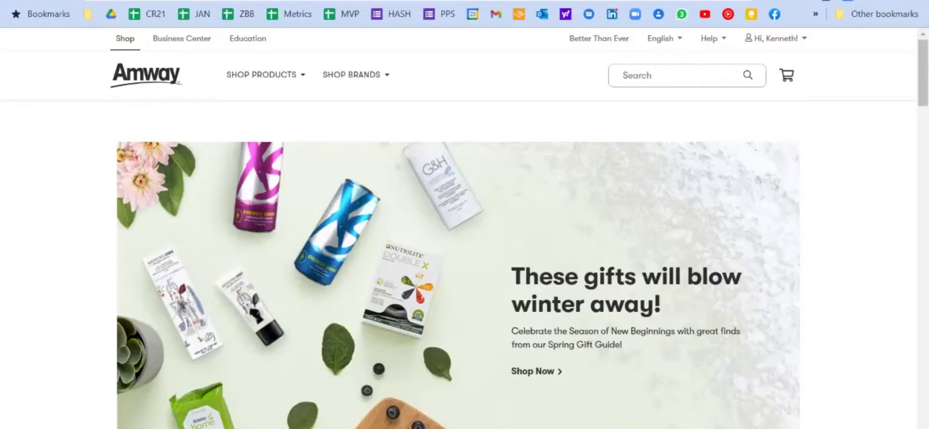
{"action": "key", "text": "ctrl+Tab"}
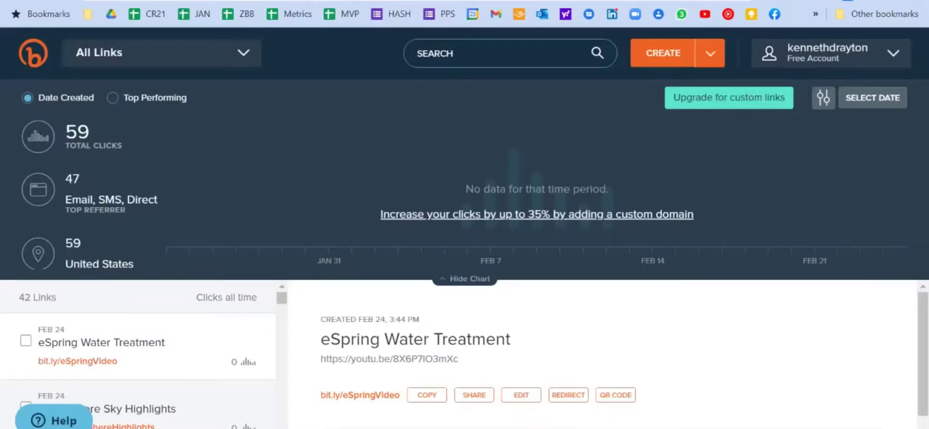
{"action": "key", "text": "ctrl+shift+Tab"}
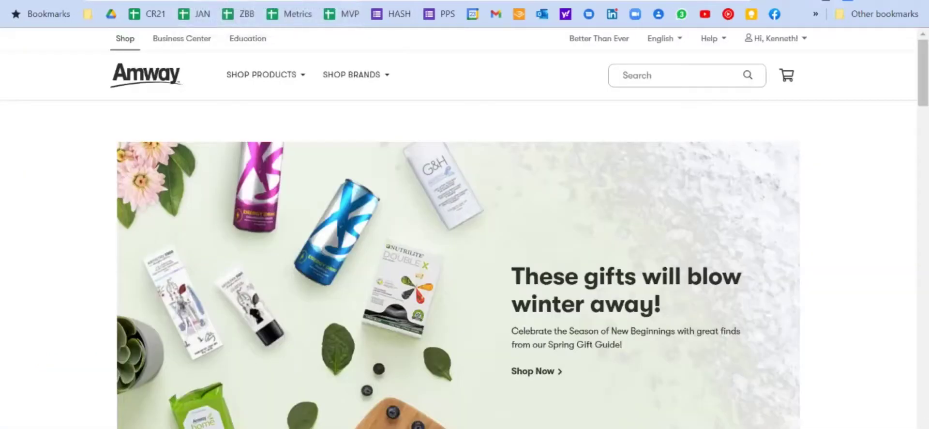
{"action": "left_click", "coordinate": [678, 75]}
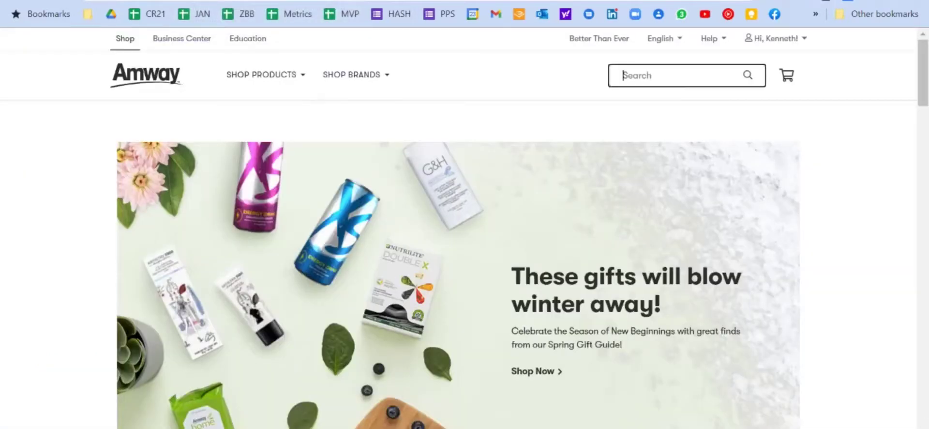
{"action": "type", "text": "espring"}
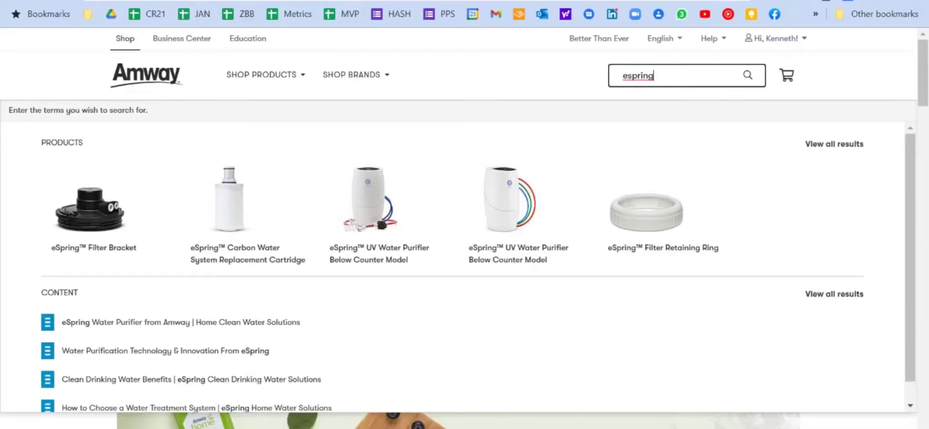
{"action": "key", "text": "Escape"}
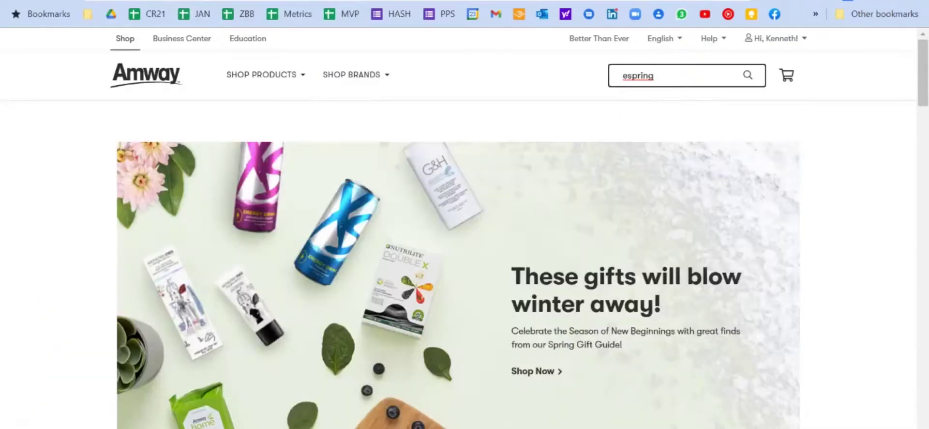
{"action": "key", "text": "Return"}
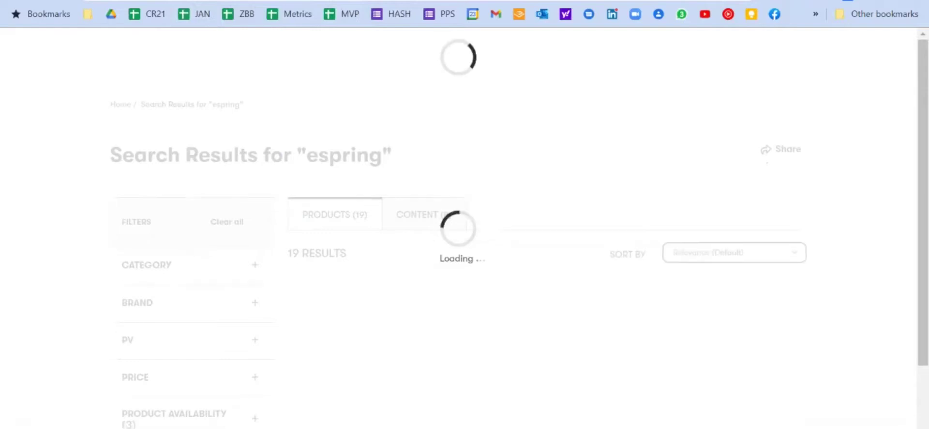
- Copy the referral link from a product card's Share option in the results
{"action": "scroll", "coordinate": [465, 242], "scroll_direction": "down", "scroll_amount": 1}
{"action": "scroll", "coordinate": [465, 242], "scroll_direction": "down", "scroll_amount": 2}
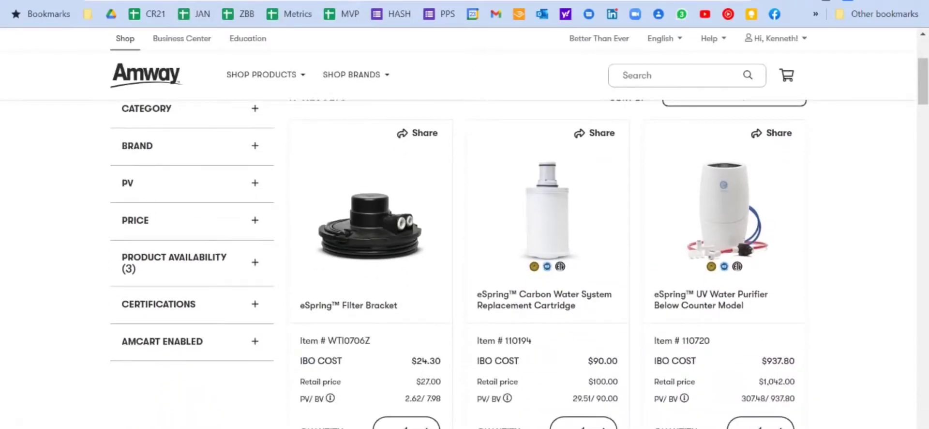
{"action": "left_click", "coordinate": [772, 132]}
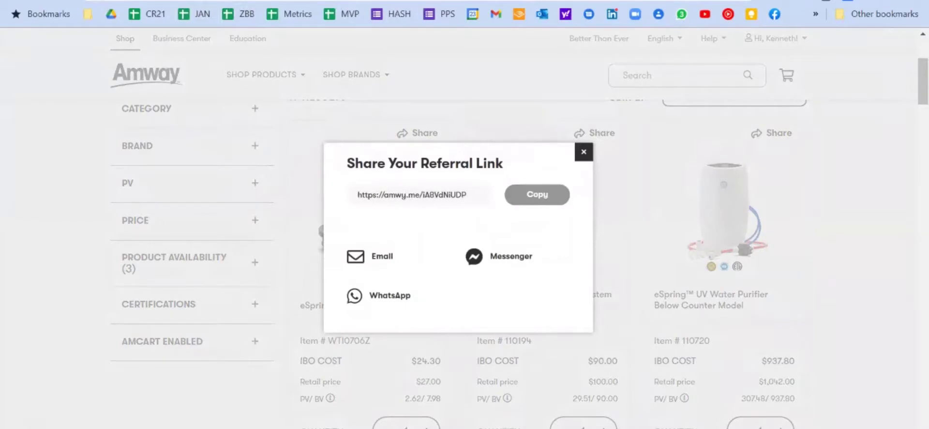
{"action": "left_click", "coordinate": [537, 194]}
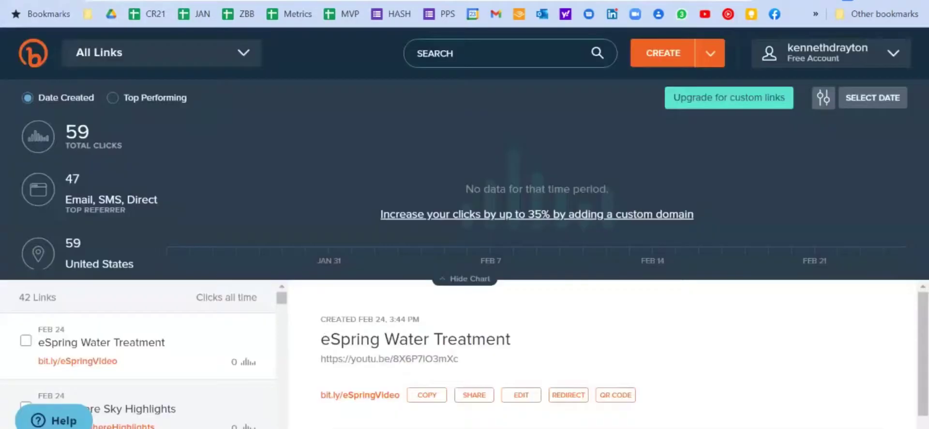
- Create a new Bitly short link from the pasted Amway referral link
{"action": "key", "text": "b"}
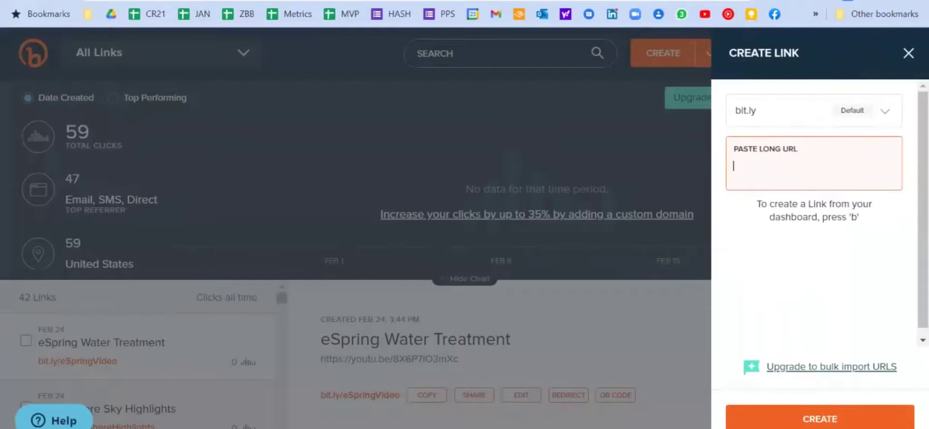
{"action": "key", "text": "ctrl+v"}
{"action": "key", "text": "Return"}
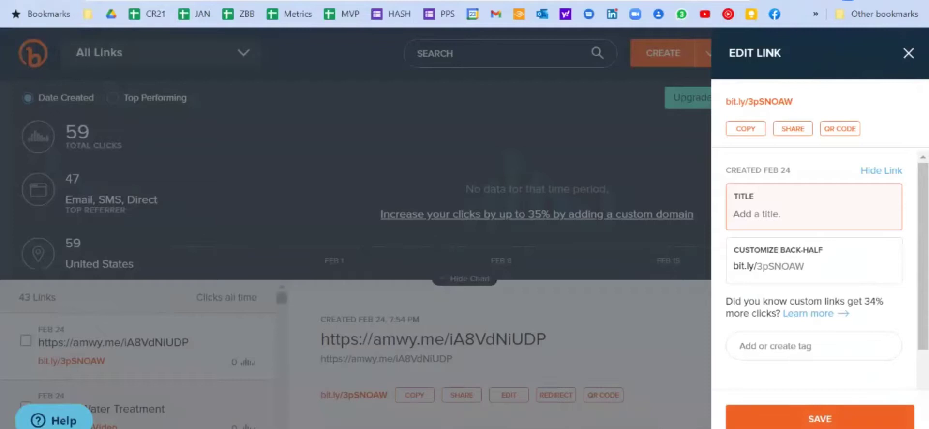
{"action": "type", "text": "Shop For eSpr"}
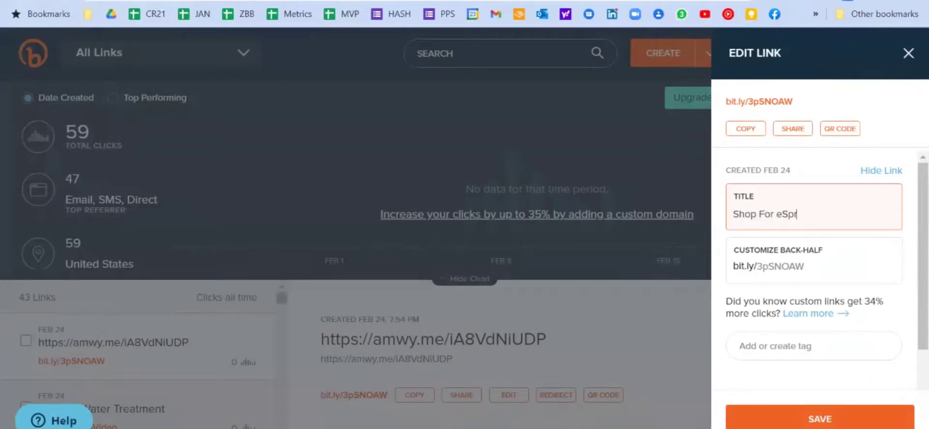
{"action": "type", "text": "ing"}
{"action": "left_click", "coordinate": [803, 266]}
{"action": "key", "text": "BackSpace"}
{"action": "key", "text": "BackSpace"}
{"action": "key", "text": "BackSpace"}
{"action": "key", "text": "BackSpace"}
{"action": "key", "text": "BackSpace"}
{"action": "key", "text": "BackSpace"}
{"action": "key", "text": "BackSpace"}
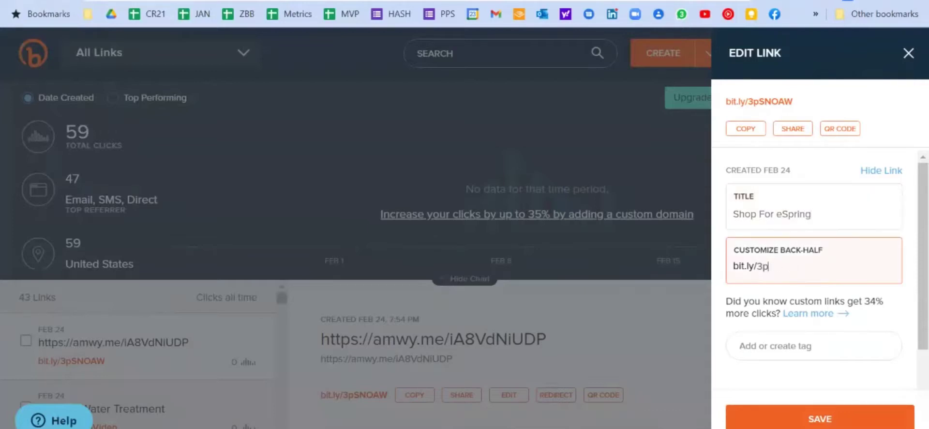
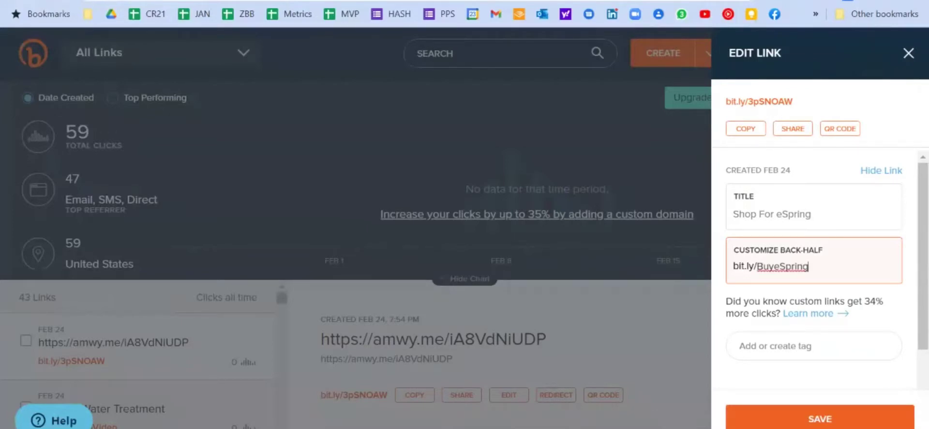
{"action": "key", "text": "Return"}
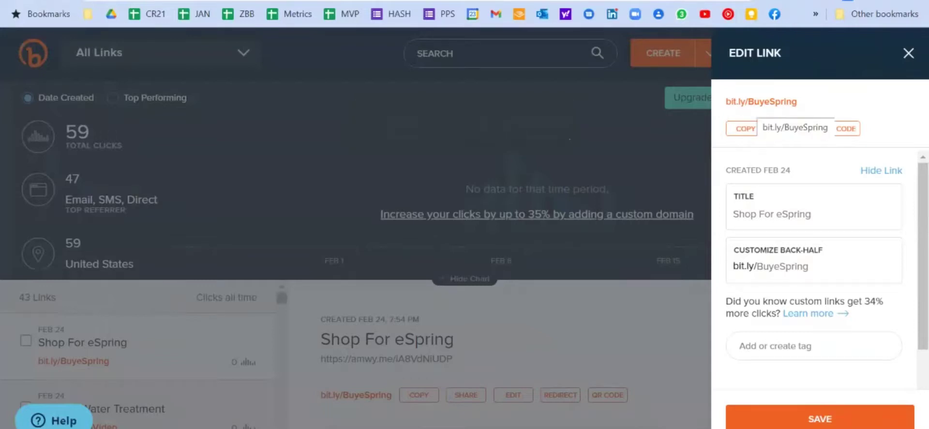
{"action": "key", "text": "alt+Tab"}
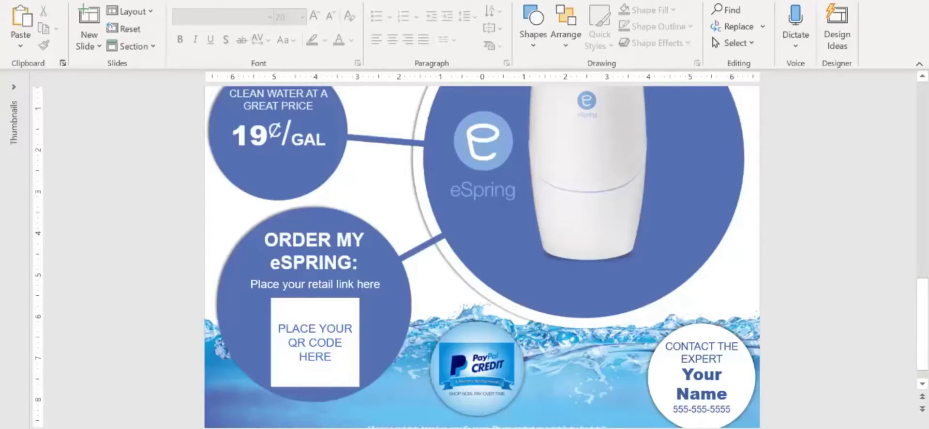
{"action": "left_click", "coordinate": [315, 284]}
{"action": "left_click", "coordinate": [315, 250]}
{"action": "left_click", "coordinate": [20, 45]}
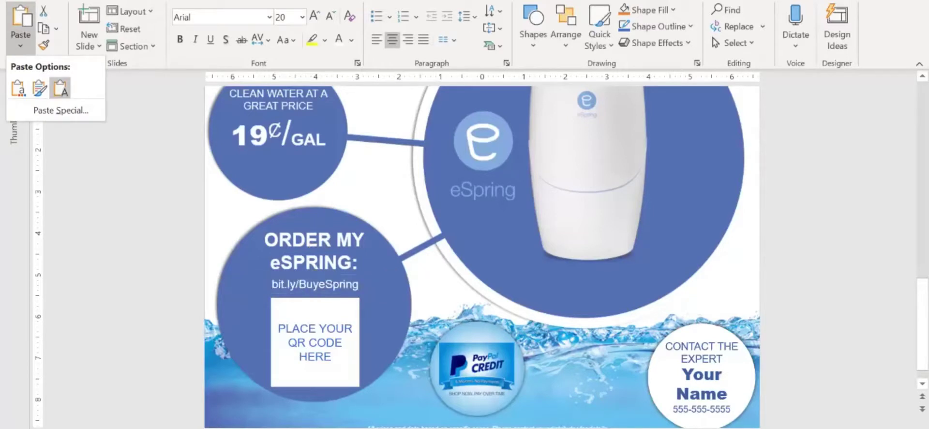
{"action": "left_click", "coordinate": [60, 87]}
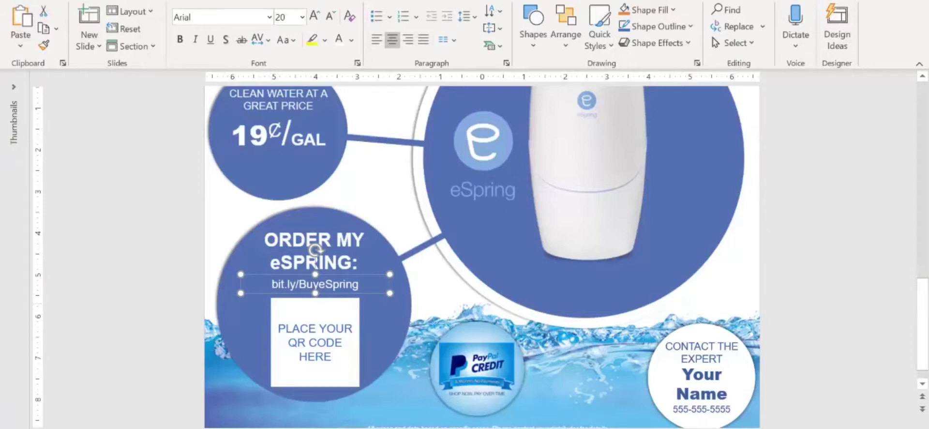
{"action": "key", "text": "Escape"}
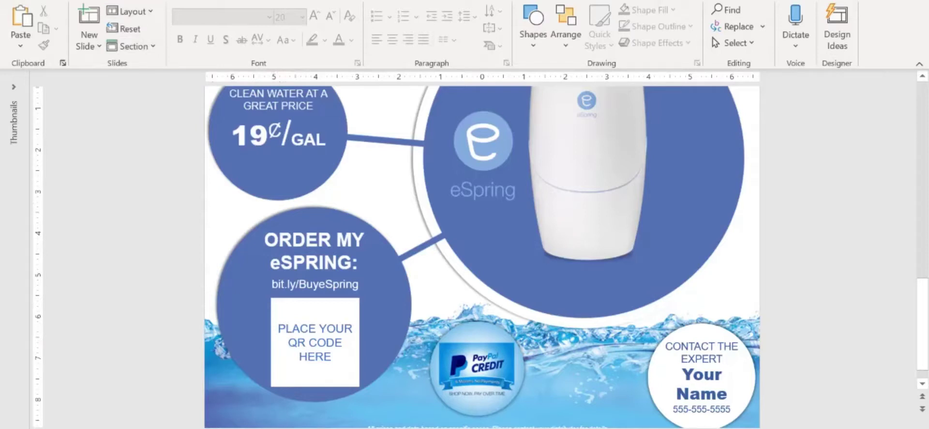
{"action": "key", "text": "alt+n"}
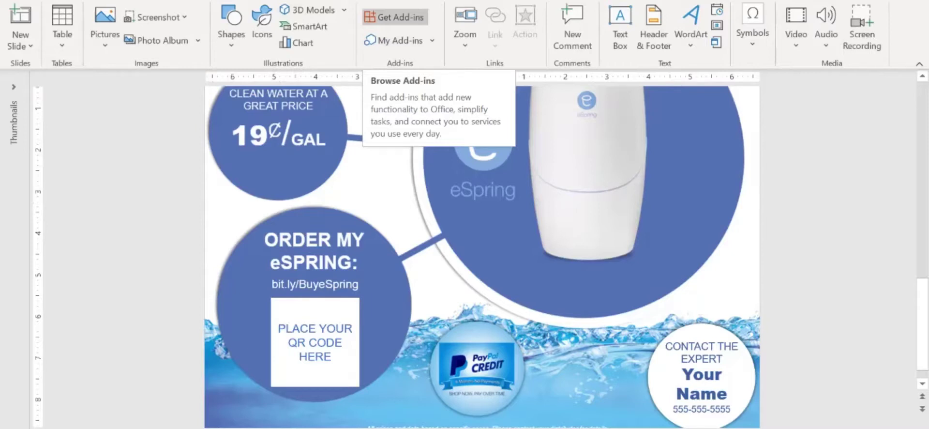
- Search the Office add-in store for 'qr', then close the store
{"action": "left_click", "coordinate": [394, 17]}
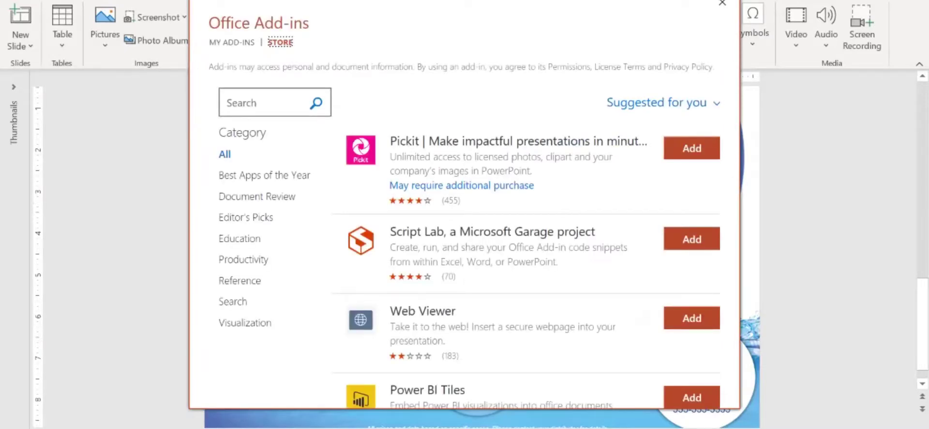
{"action": "left_click", "coordinate": [262, 102]}
{"action": "type", "text": "qr"}
{"action": "key", "text": "Return"}
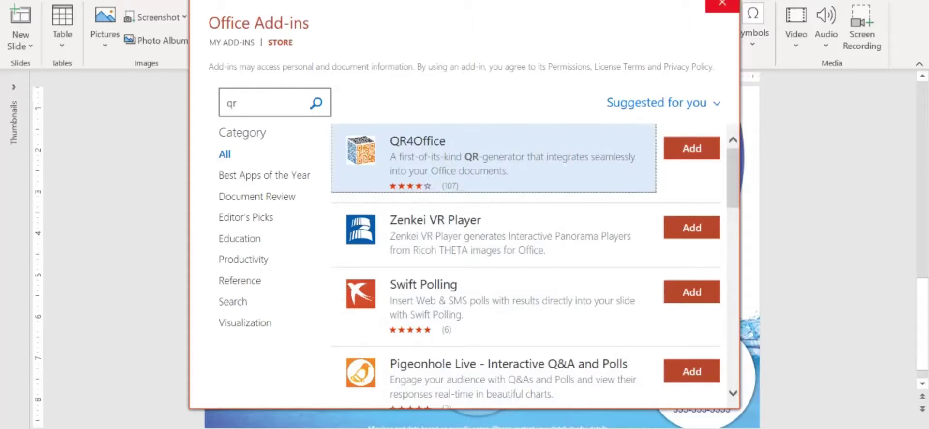
{"action": "left_click", "coordinate": [723, 3]}
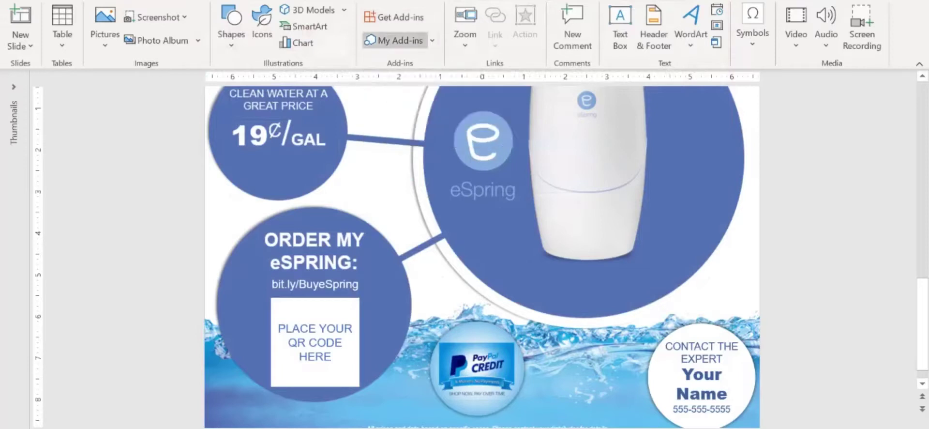
- Load the QR4Office add-in from My Add-ins
{"action": "left_click", "coordinate": [397, 40]}
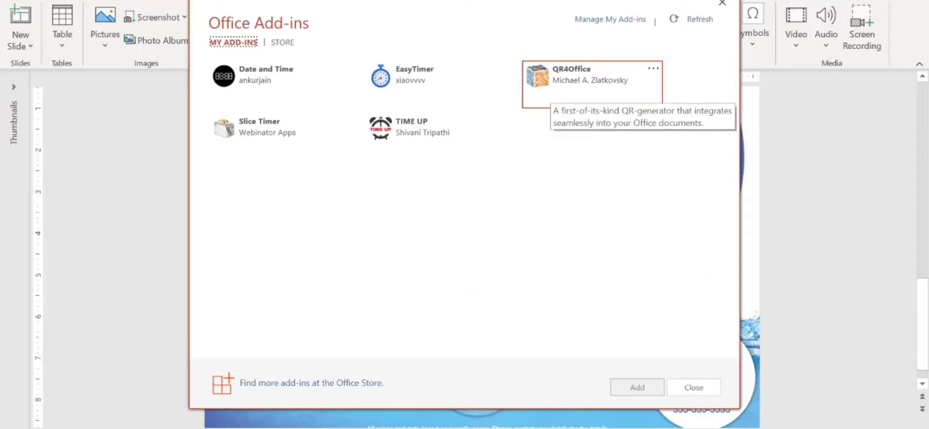
{"action": "left_click", "coordinate": [552, 97]}
{"action": "key", "text": "Return"}
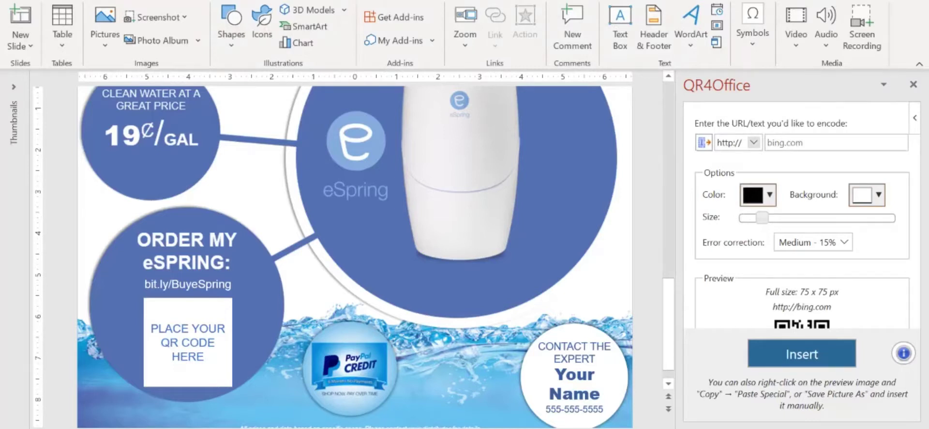
{"action": "left_click", "coordinate": [754, 142]}
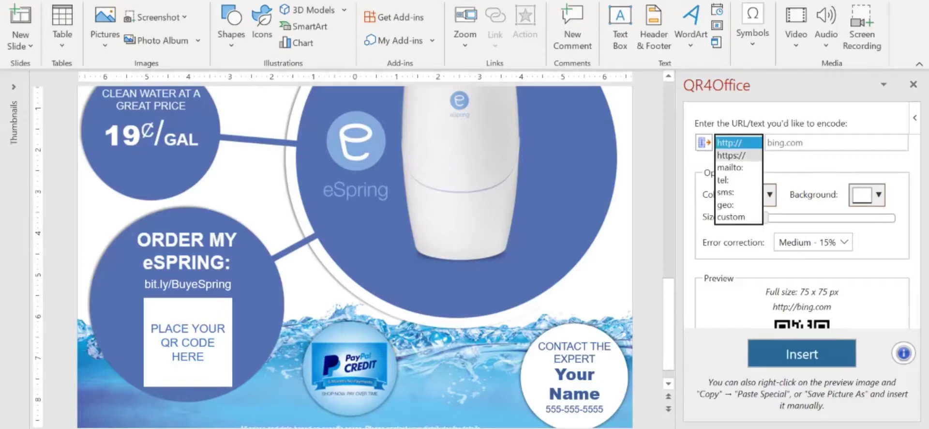
{"action": "left_click", "coordinate": [731, 155]}
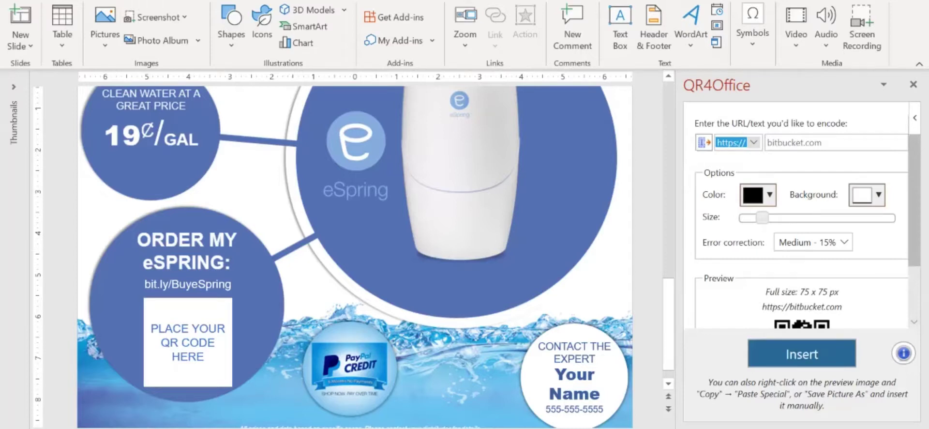
- Copy the eSpring UV Water Purifier Below Counter Model referral link via Share
{"action": "mouse_move", "coordinate": [318, 428]}
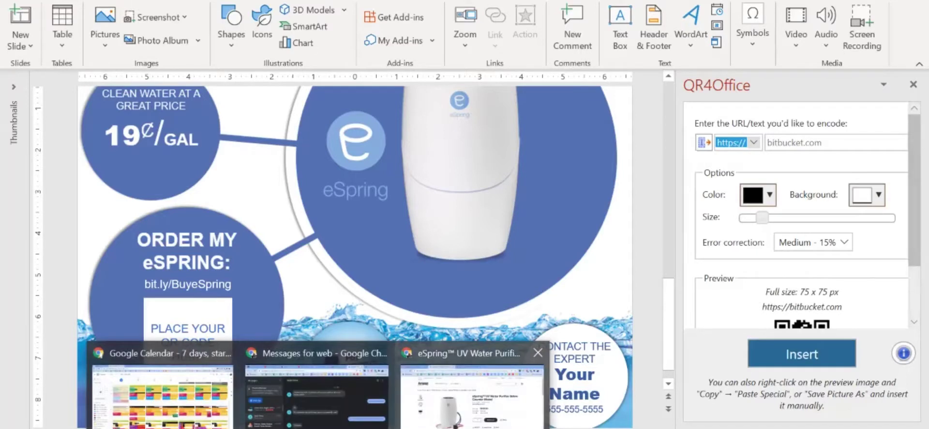
{"action": "left_click", "coordinate": [472, 387]}
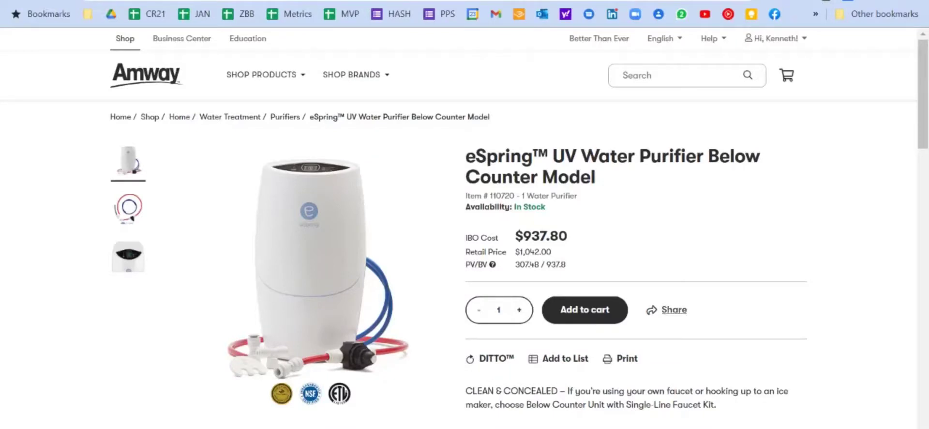
{"action": "left_click", "coordinate": [668, 310]}
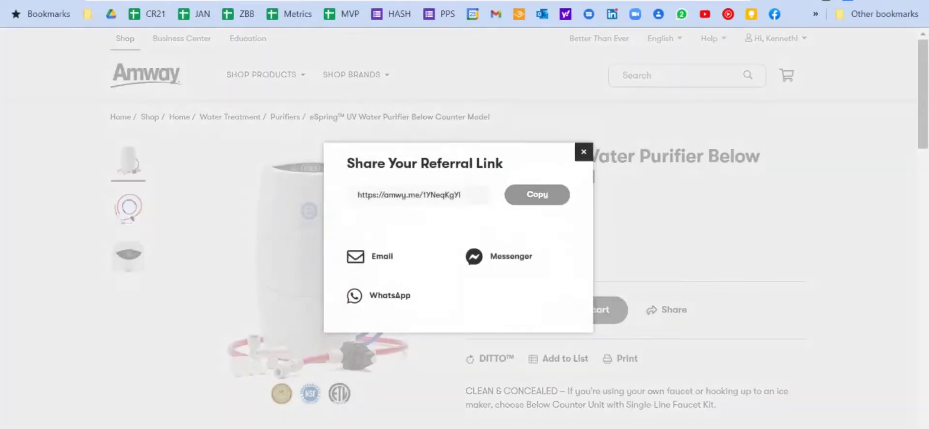
{"action": "left_click", "coordinate": [538, 194]}
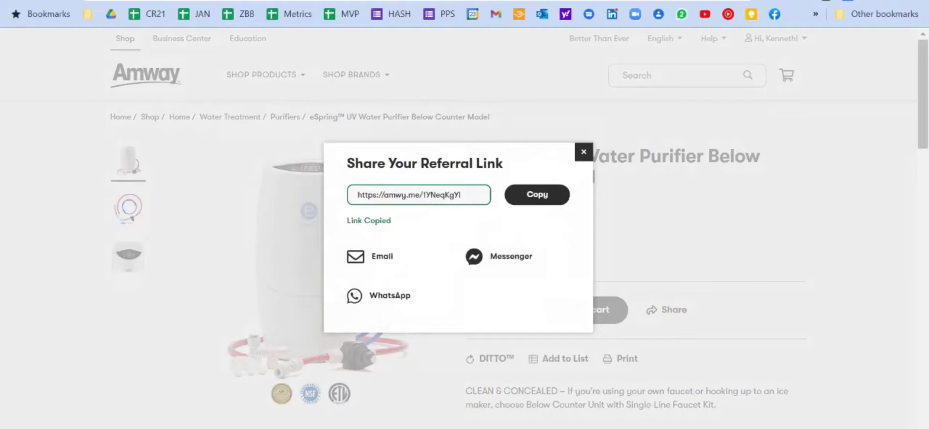
{"action": "key", "text": "Escape"}
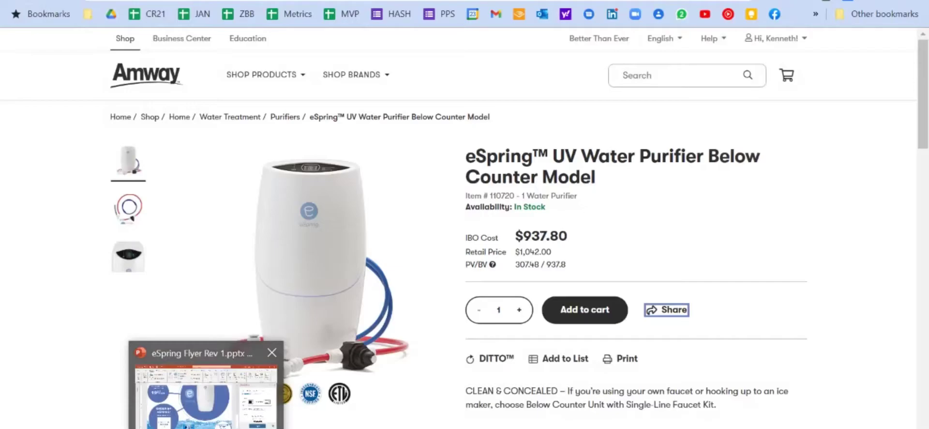
{"action": "left_click", "coordinate": [208, 383]}
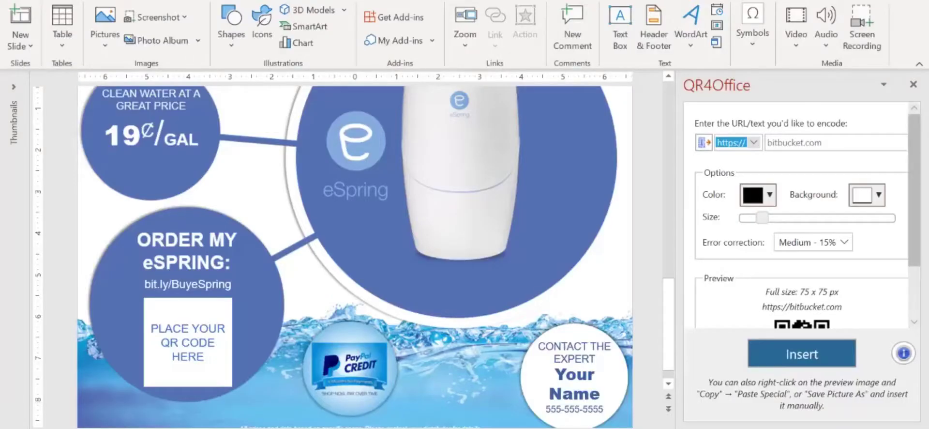
{"action": "left_click", "coordinate": [769, 142]}
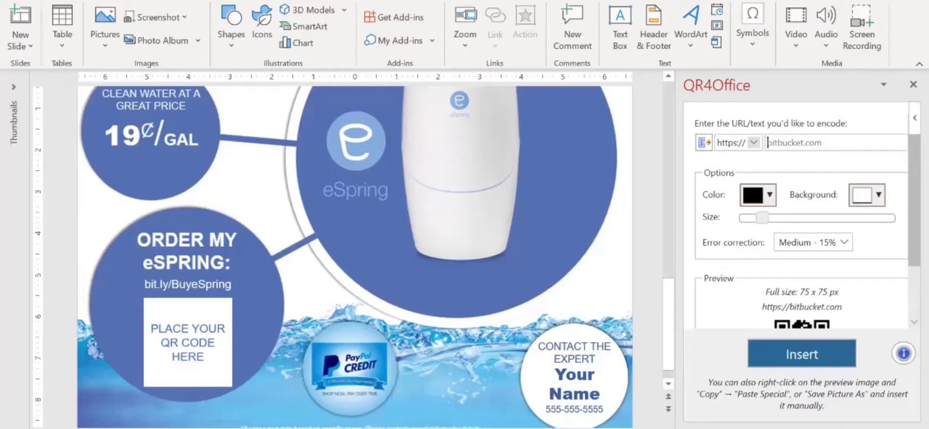
{"action": "key", "text": "ctrl+v"}
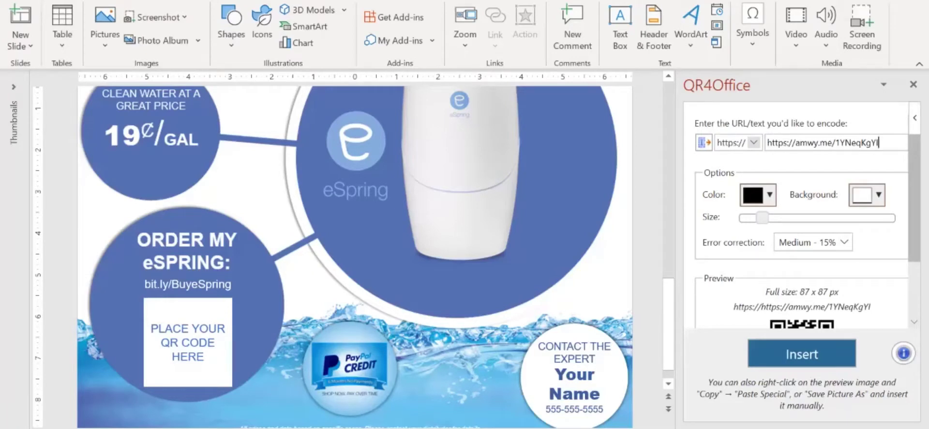
{"action": "left_click", "coordinate": [796, 142]}
{"action": "key", "text": "BackSpace"}
{"action": "key", "text": "BackSpace"}
{"action": "key", "text": "BackSpace"}
{"action": "key", "text": "BackSpace"}
{"action": "key", "text": "BackSpace"}
{"action": "key", "text": "BackSpace"}
{"action": "key", "text": "BackSpace"}
{"action": "key", "text": "BackSpace"}
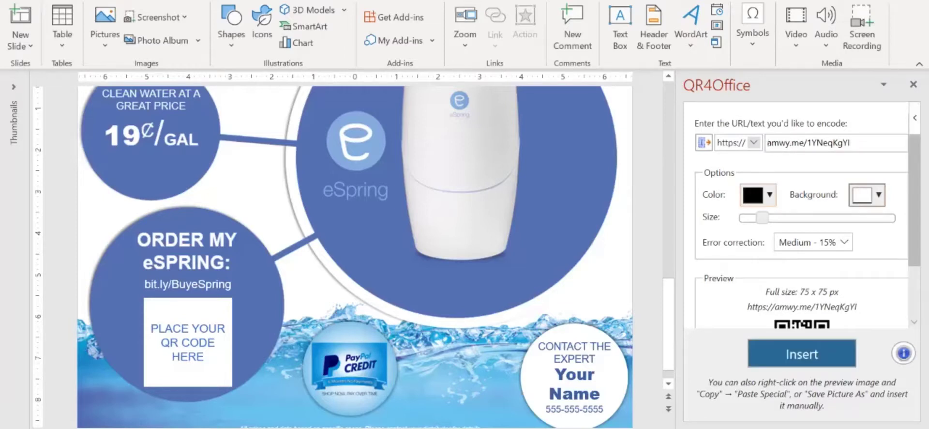
- Make the QR pattern white, background slate blue, and error correction Quartile - 25%
{"action": "left_click", "coordinate": [758, 194]}
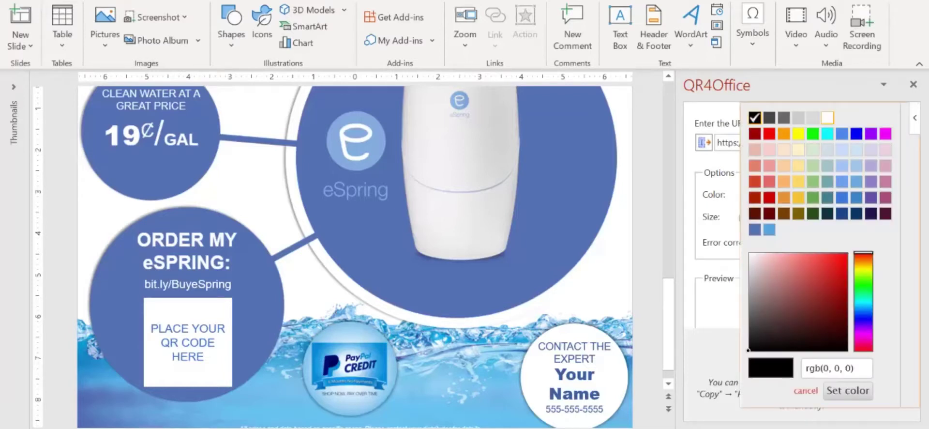
{"action": "left_click", "coordinate": [828, 118]}
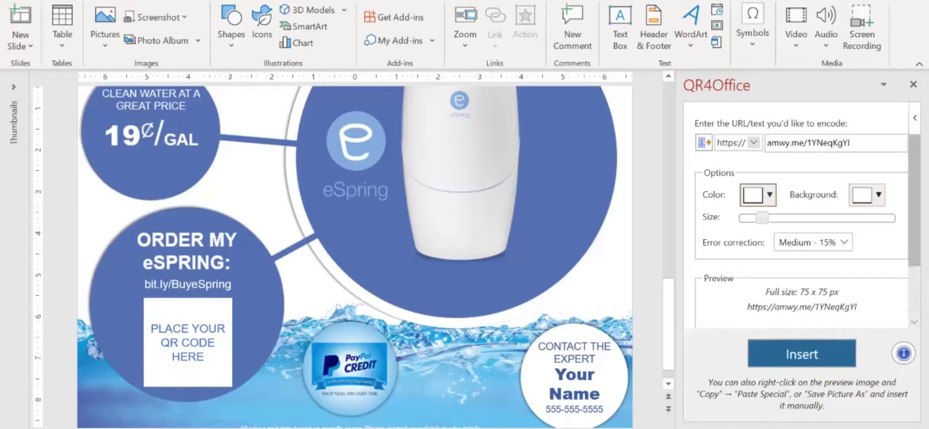
{"action": "left_click", "coordinate": [867, 195]}
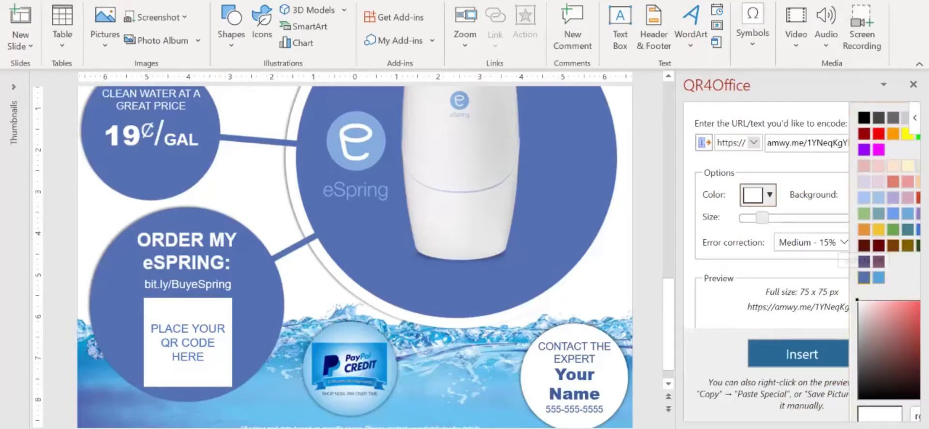
{"action": "left_click", "coordinate": [865, 277]}
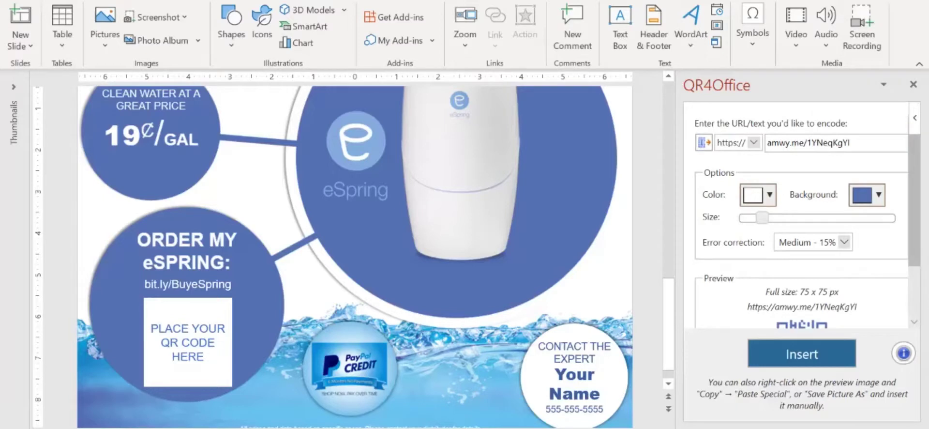
{"action": "left_click", "coordinate": [844, 242]}
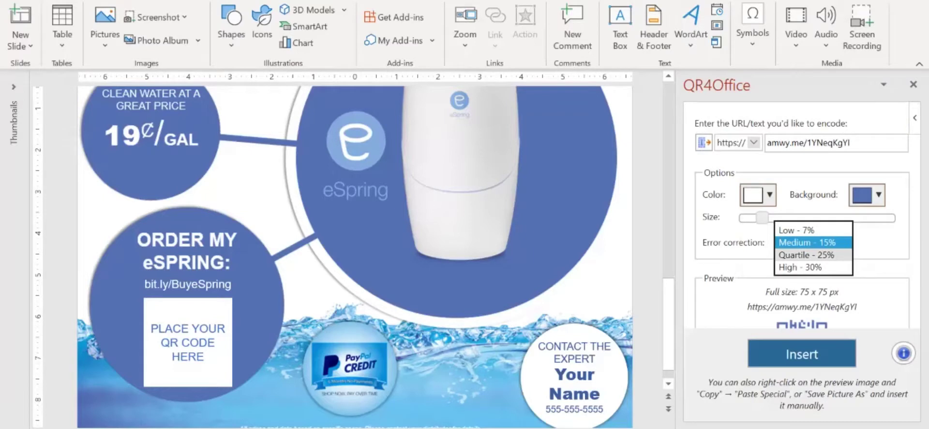
{"action": "left_click", "coordinate": [813, 255]}
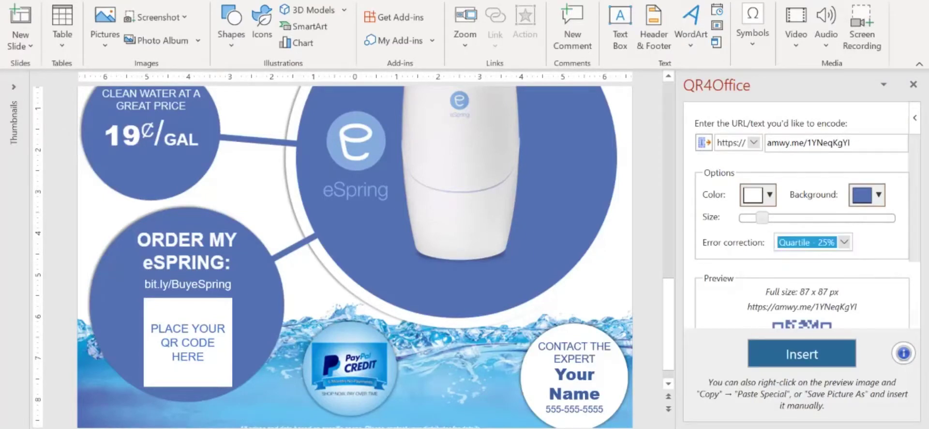
- Move the QR code onto the Order circle and resize it over the 'Place your QR code here' box
{"action": "scroll", "coordinate": [354, 257], "scroll_direction": "up", "scroll_amount": 5}
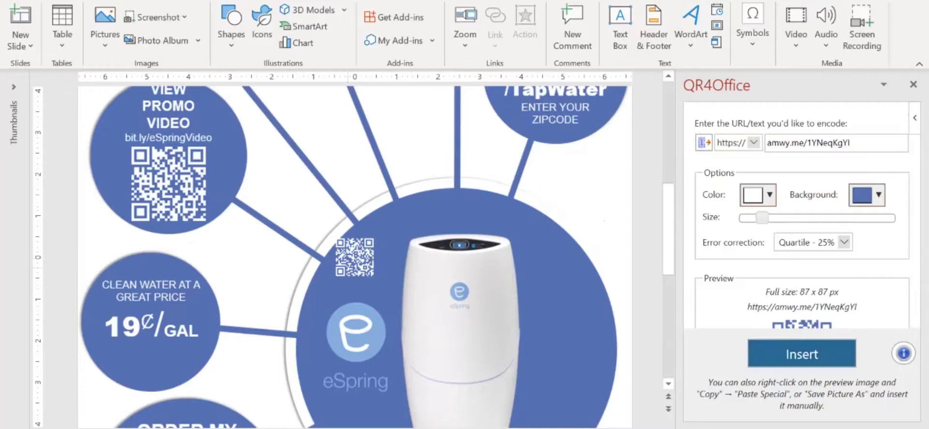
{"action": "left_click_drag", "start_coordinate": [355, 256], "coordinate": [566, 299]}
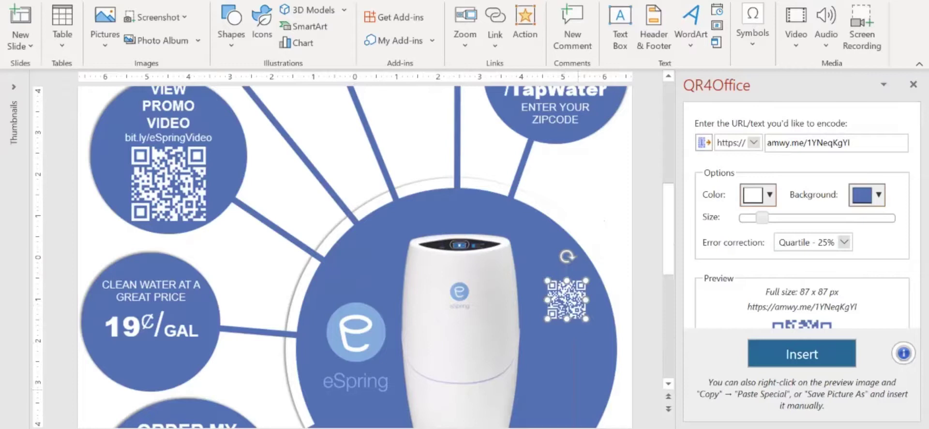
{"action": "scroll", "coordinate": [354, 257], "scroll_direction": "down", "scroll_amount": 4}
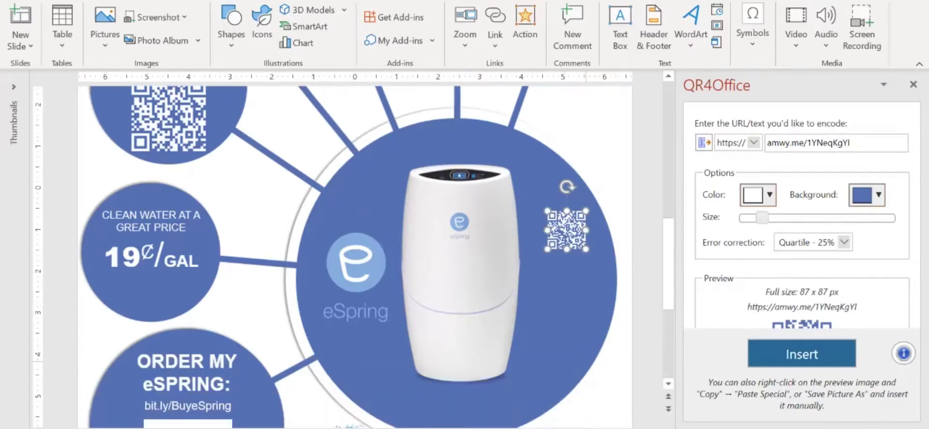
{"action": "scroll", "coordinate": [355, 257], "scroll_direction": "down", "scroll_amount": 2}
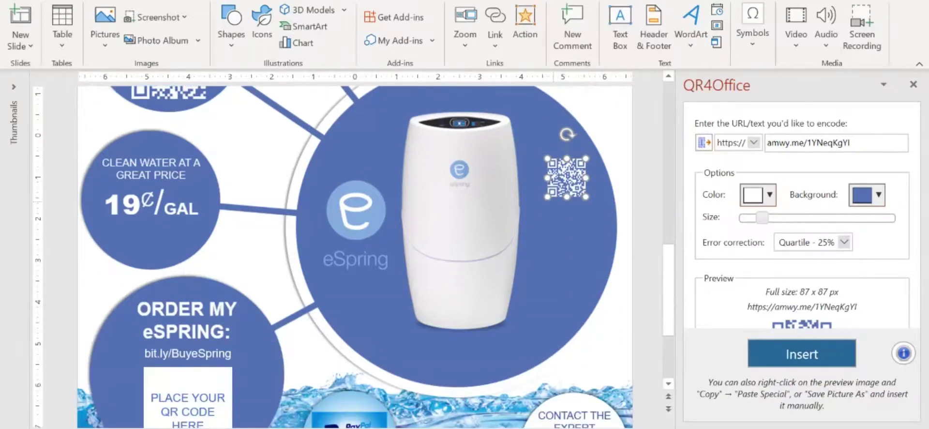
{"action": "scroll", "coordinate": [355, 256], "scroll_direction": "down", "scroll_amount": 3}
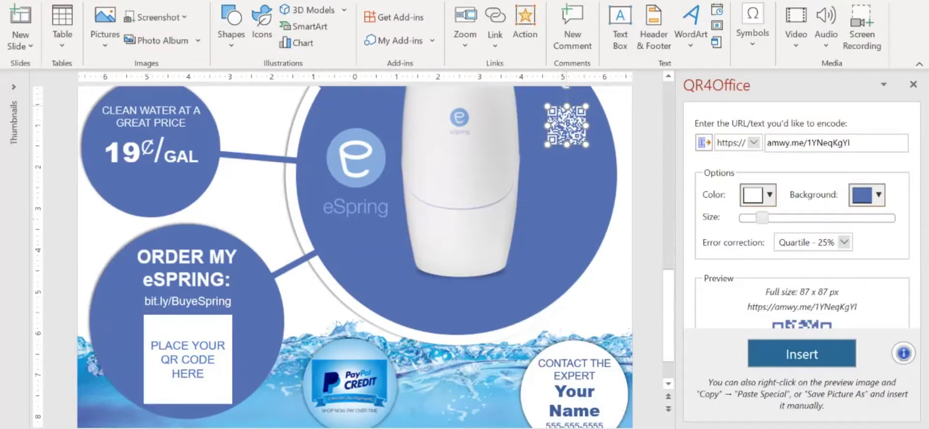
{"action": "left_click_drag", "start_coordinate": [566, 124], "coordinate": [163, 333]}
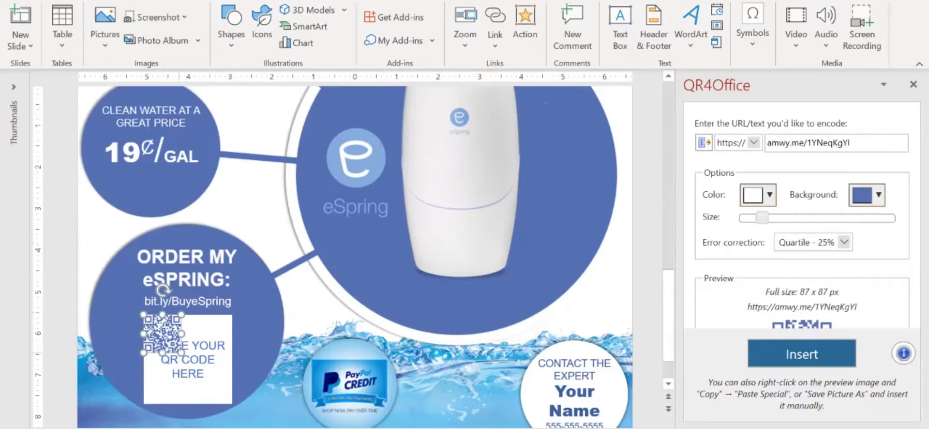
{"action": "left_click_drag", "start_coordinate": [182, 353], "coordinate": [233, 403]}
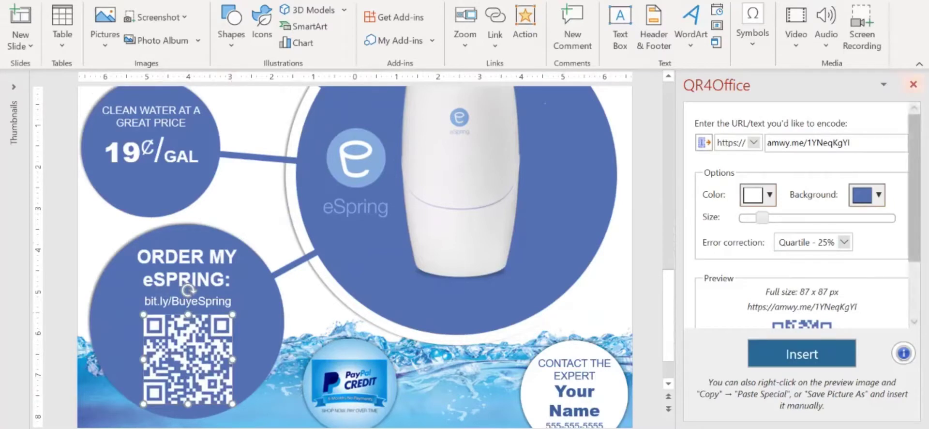
- Close the QR4Office pane and replace 'Your Name' in the Contact the Expert circle with the expert's full name
{"action": "left_click", "coordinate": [913, 84]}
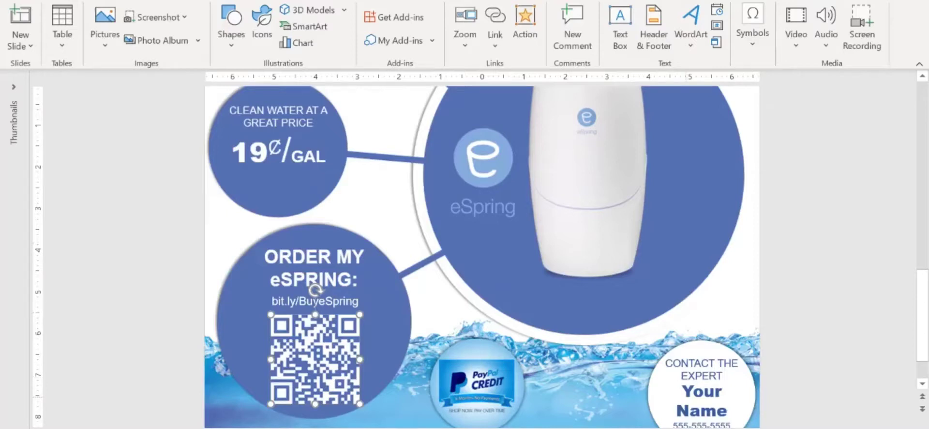
{"action": "scroll", "coordinate": [482, 257], "scroll_direction": "down", "scroll_amount": 2}
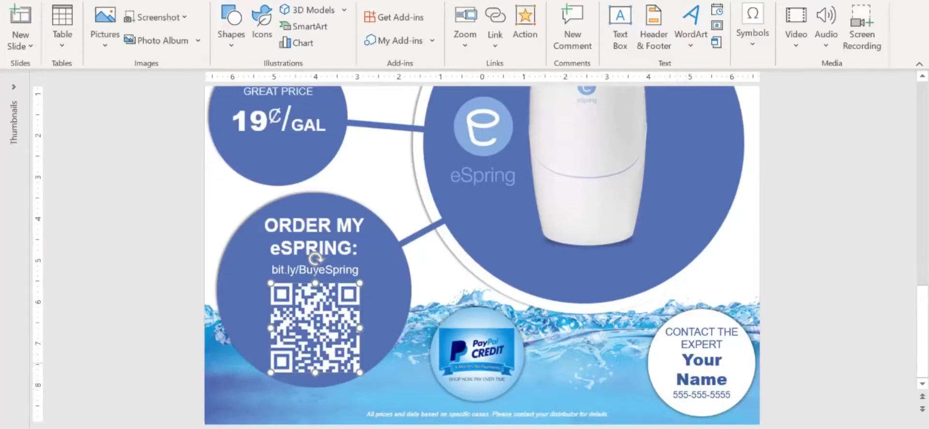
{"action": "left_click", "coordinate": [687, 358]}
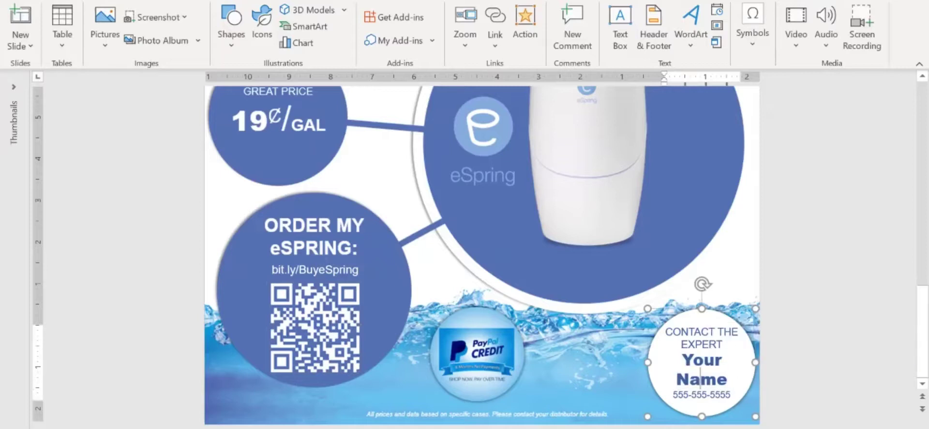
{"action": "triple_click", "coordinate": [701, 377]}
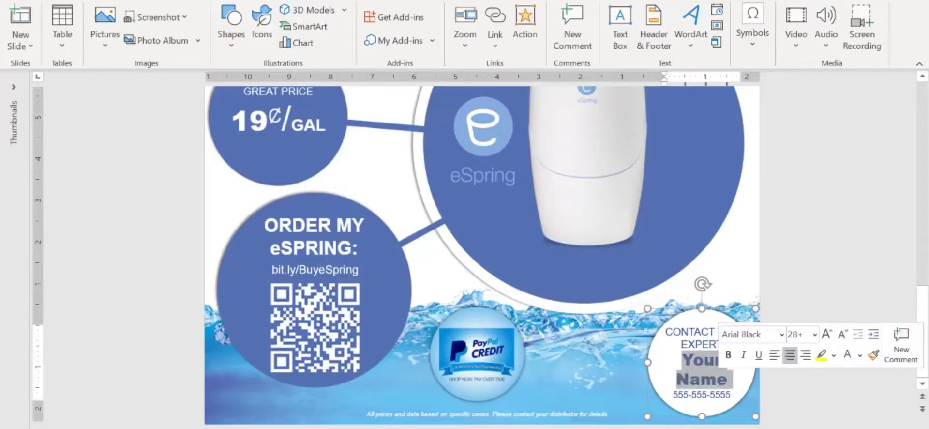
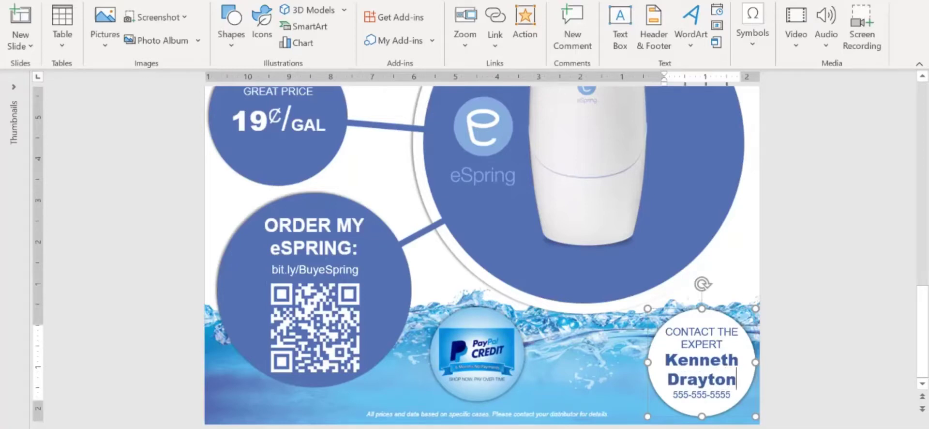
{"action": "left_click", "coordinate": [731, 394]}
{"action": "key", "text": "BackSpace"}
{"action": "key", "text": "BackSpace"}
{"action": "key", "text": "BackSpace"}
{"action": "key", "text": "BackSpace"}
{"action": "key", "text": "BackSpace"}
{"action": "key", "text": "BackSpace"}
{"action": "key", "text": "BackSpace"}
{"action": "key", "text": "BackSpace"}
{"action": "key", "text": "BackSpace"}
{"action": "key", "text": "BackSpace"}
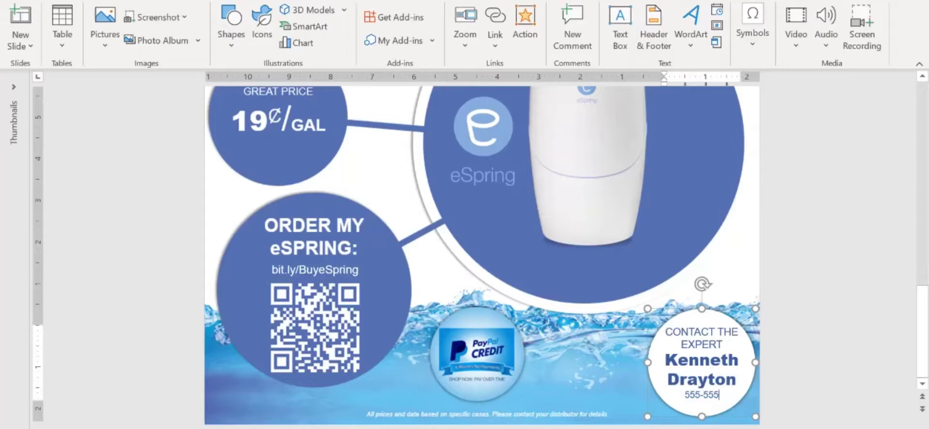
{"action": "key", "text": "BackSpace"}
{"action": "key", "text": "BackSpace"}
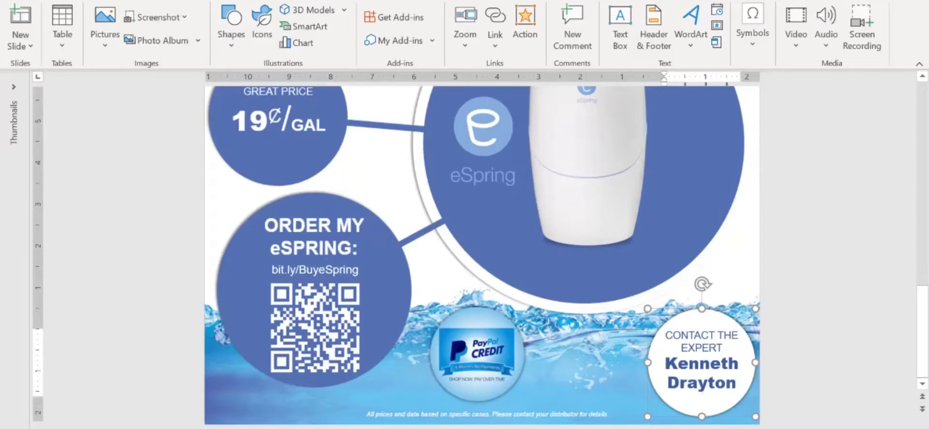
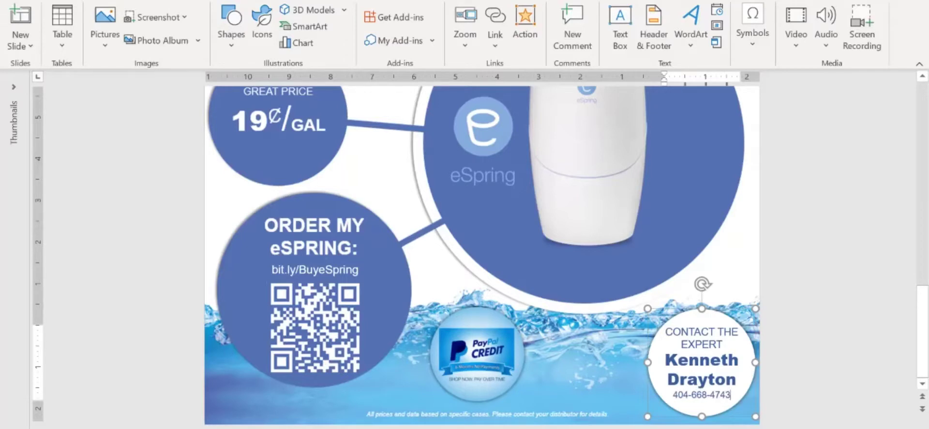
{"action": "key", "text": "Escape"}
{"action": "key", "text": "Escape"}
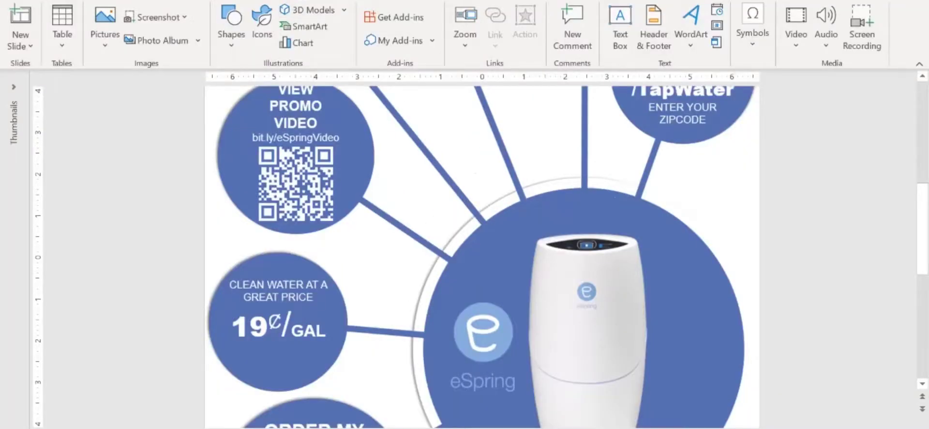
{"action": "key", "text": "alt+f"}
{"action": "key", "text": "a"}
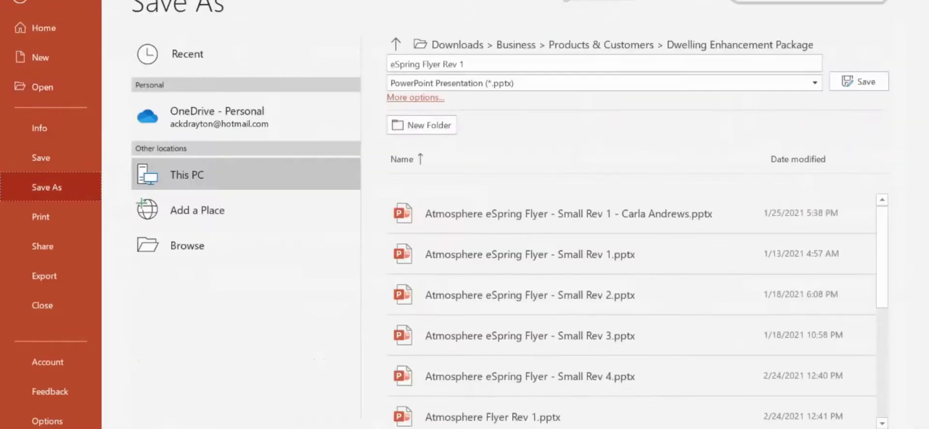
{"action": "key", "text": "Tab"}
{"action": "key", "text": "alt+Down"}
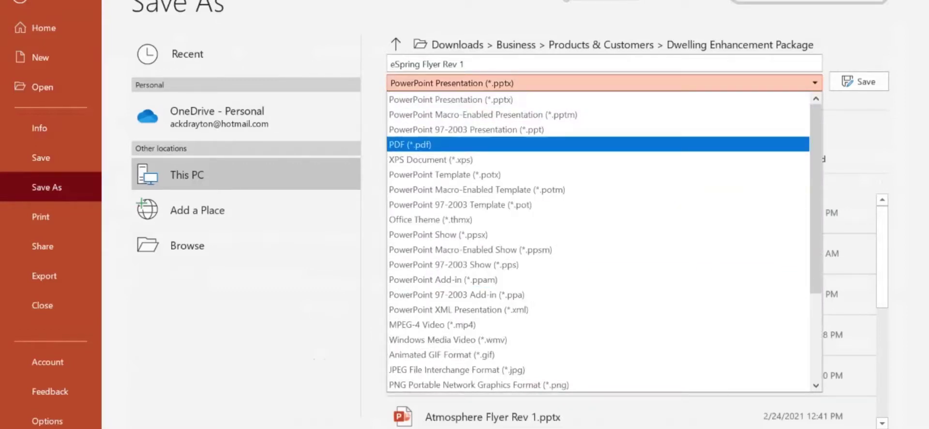
{"action": "key", "text": "Up"}
{"action": "key", "text": "Up"}
{"action": "key", "text": "Up"}
{"action": "key", "text": "Escape"}
{"action": "key", "text": "Escape"}
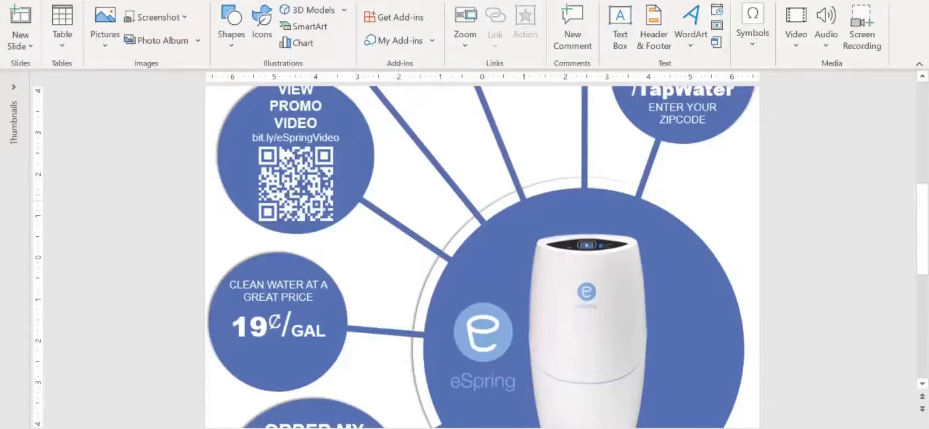
{"action": "scroll", "coordinate": [481, 256], "scroll_direction": "down", "scroll_amount": 3}
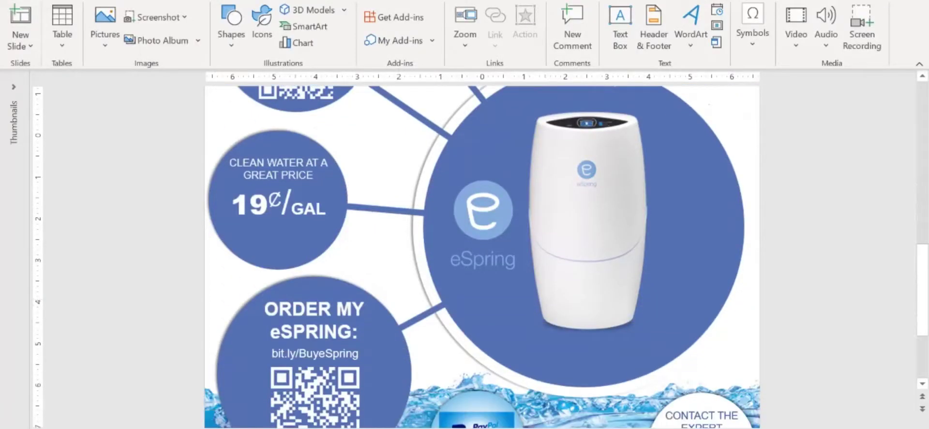
{"action": "left_click", "coordinate": [315, 354]}
{"action": "triple_click", "coordinate": [314, 354]}
{"action": "key", "text": "ctrl+c"}
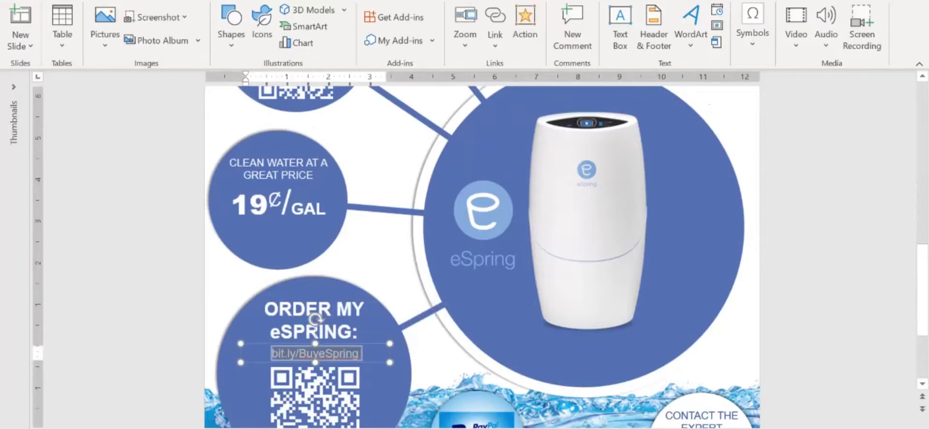
{"action": "key", "text": "Escape"}
{"action": "key", "text": "Escape"}
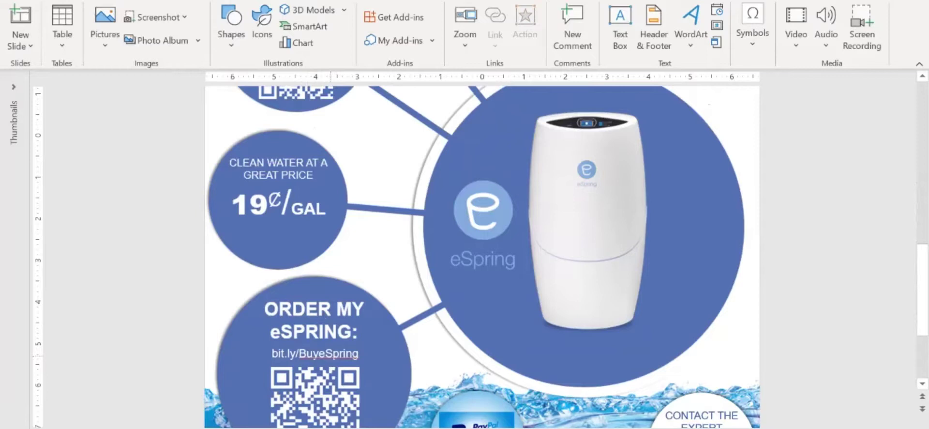
{"action": "right_click", "coordinate": [331, 354]}
{"action": "left_click", "coordinate": [377, 390]}
{"action": "key", "text": "Escape"}
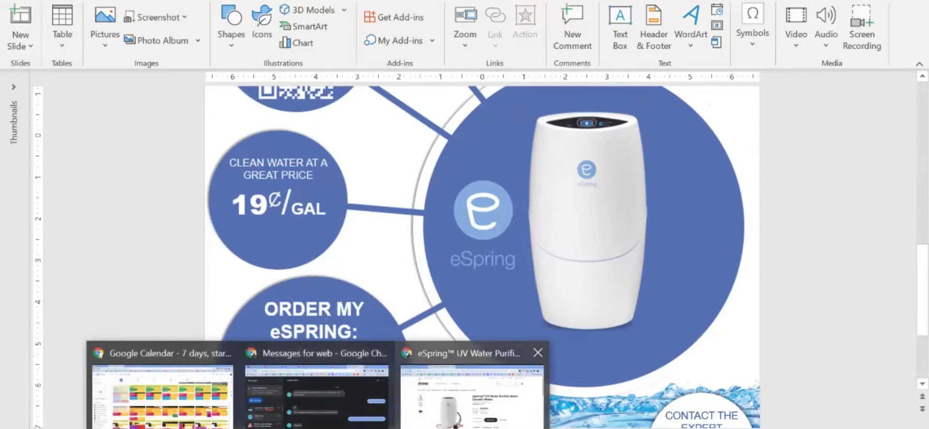
{"action": "left_click", "coordinate": [473, 383]}
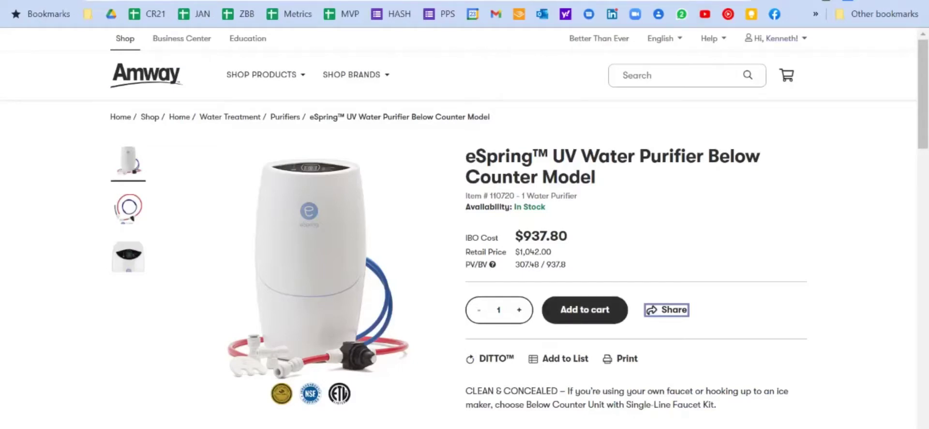
{"action": "left_click", "coordinate": [775, 38]}
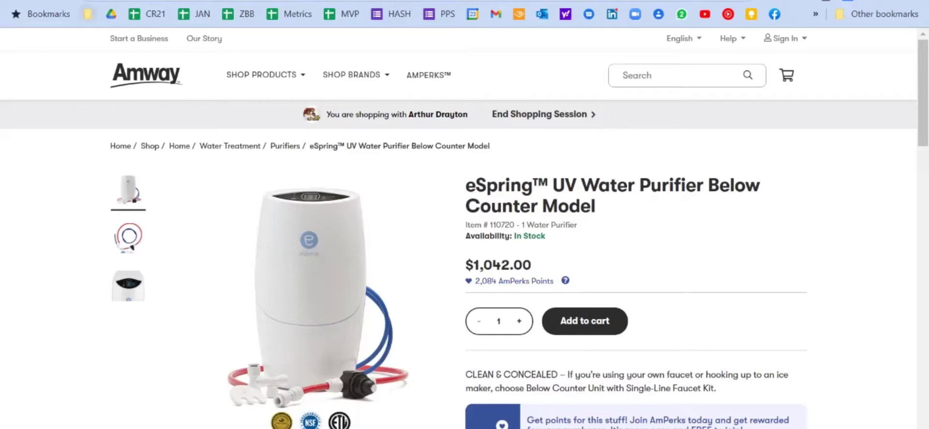
{"action": "key", "text": "ctrl+v"}
{"action": "key", "text": "Return"}
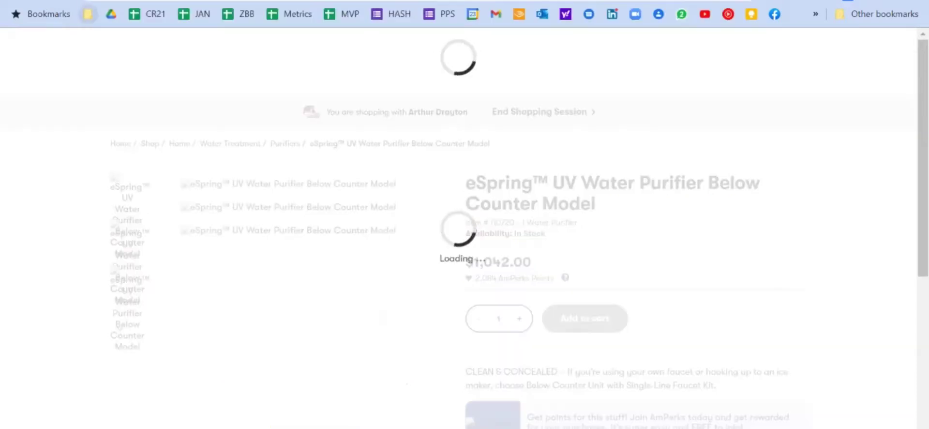